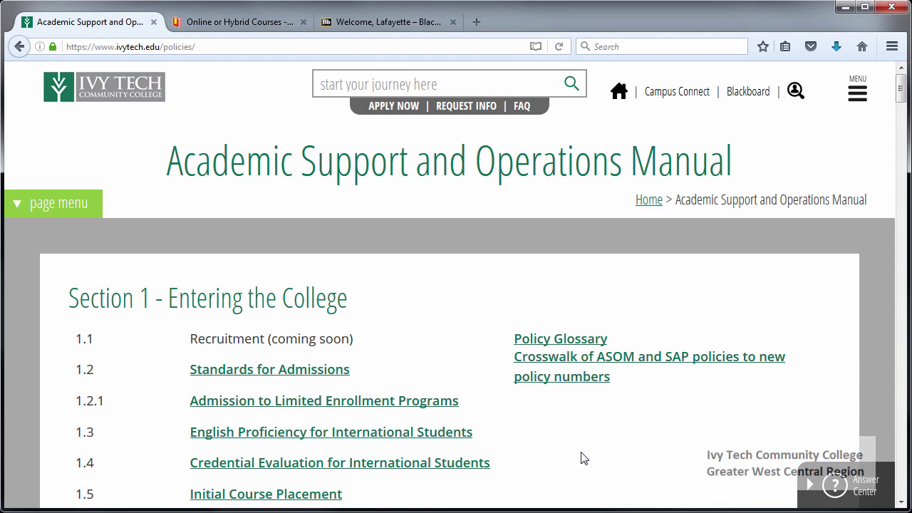
Step: Scroll through Sections 4–7 of the manual's classroom-experience policies
{"action": "scroll", "coordinate": [584, 456], "scroll_direction": "down", "scroll_amount": 7}
{"action": "scroll", "coordinate": [582, 453], "scroll_direction": "down", "scroll_amount": 8}
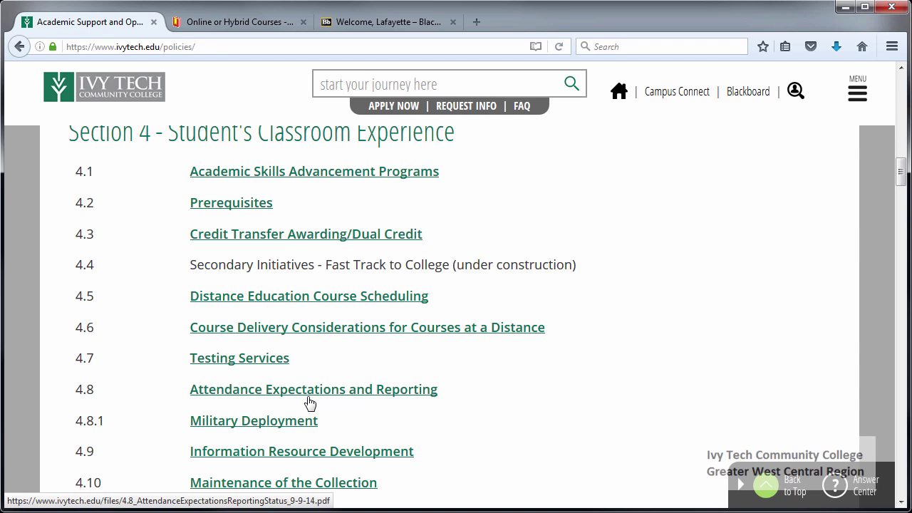
{"action": "scroll", "coordinate": [309, 404], "scroll_direction": "down", "scroll_amount": 20}
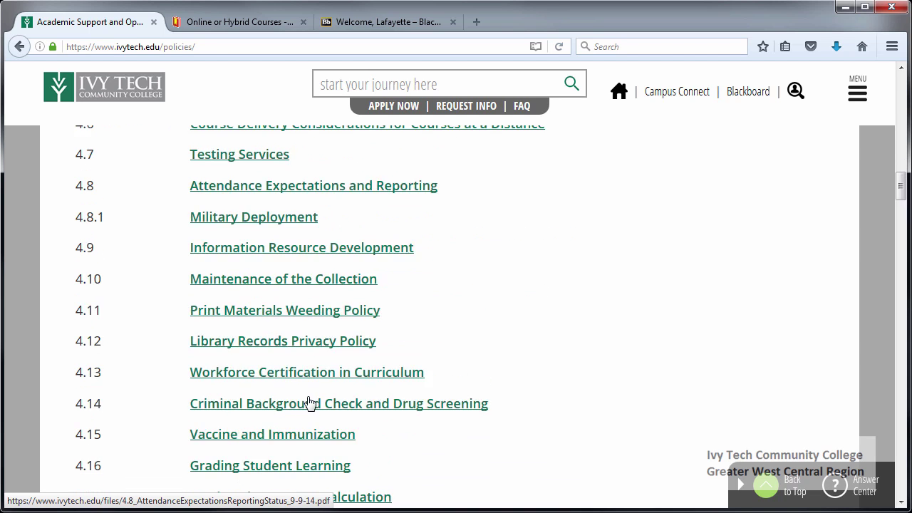
{"action": "scroll", "coordinate": [306, 405], "scroll_direction": "down", "scroll_amount": 20}
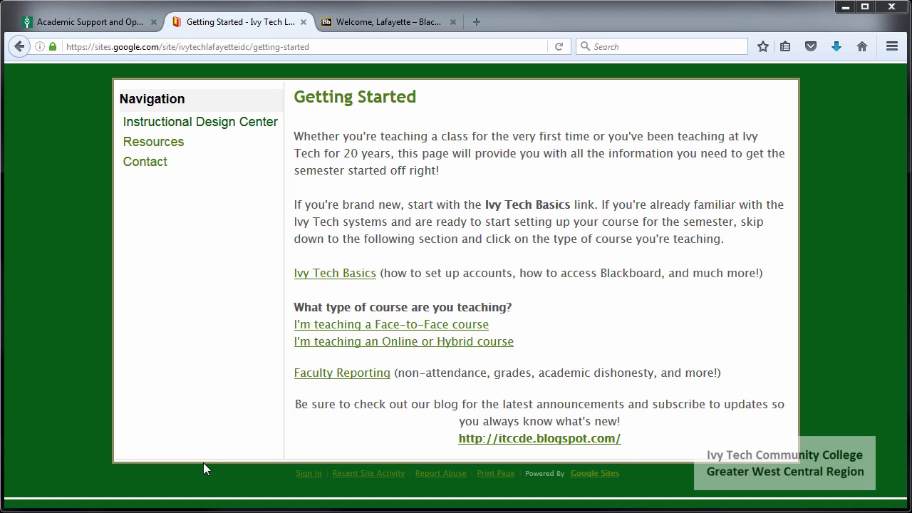
{"action": "left_click", "coordinate": [342, 278]}
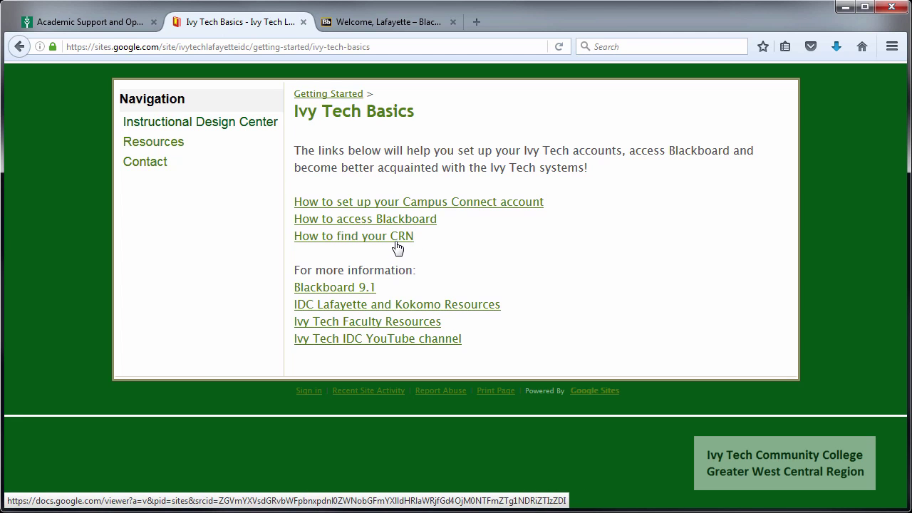
{"action": "left_click", "coordinate": [340, 98]}
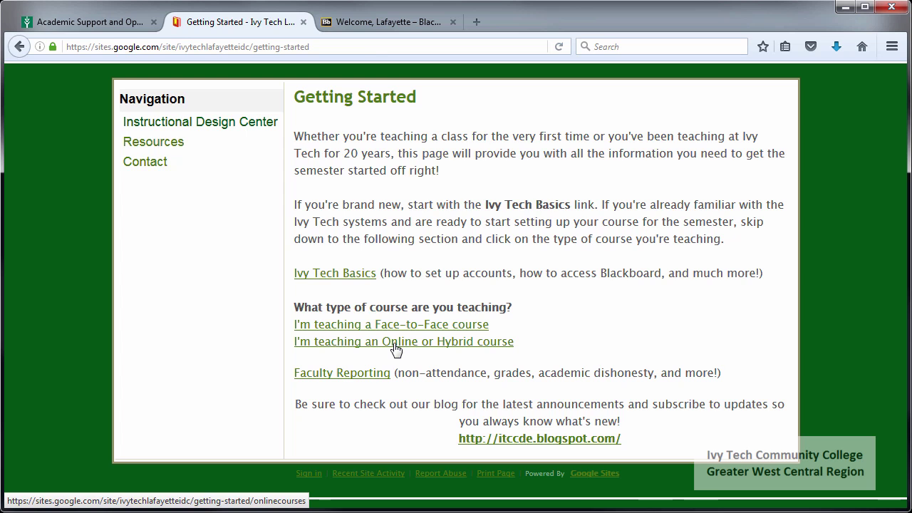
Step: Open the 'I'm teaching an Online or Hybrid course' link from the Getting Started page
{"action": "left_click", "coordinate": [396, 348]}
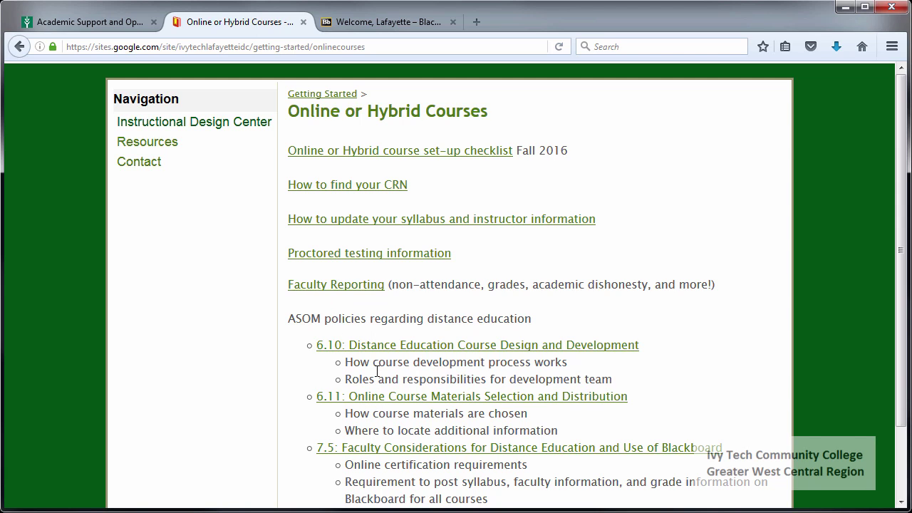
Step: Open the 'Online or Hybrid course set-up checklist' Google Doc
{"action": "left_click", "coordinate": [424, 160]}
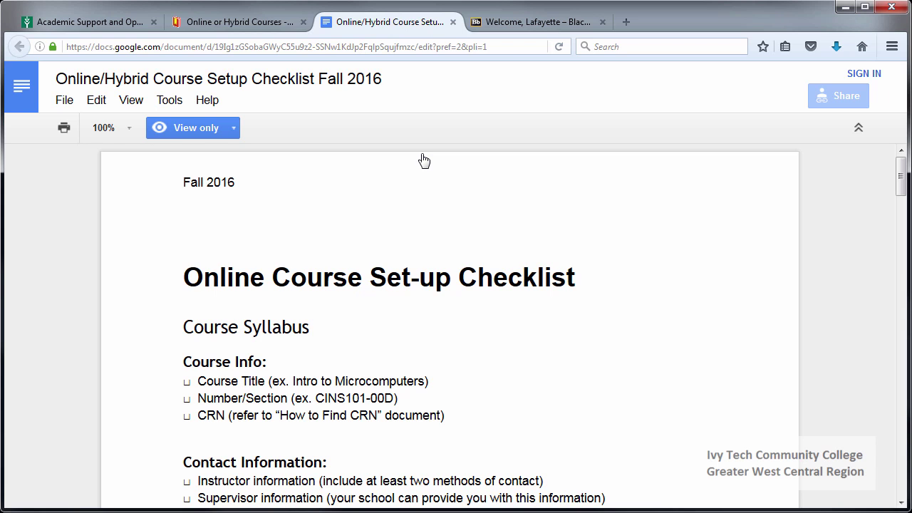
Step: Scroll the checklist past Course Syllabus to Online Learning Support Information and Dates
{"action": "scroll", "coordinate": [409, 185], "scroll_direction": "down", "scroll_amount": 4}
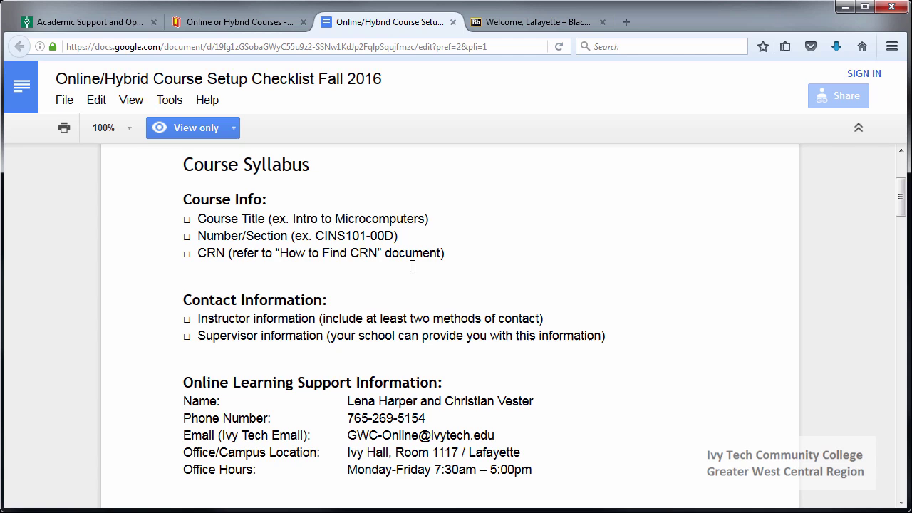
{"action": "scroll", "coordinate": [443, 329], "scroll_direction": "down", "scroll_amount": 1}
{"action": "scroll", "coordinate": [445, 329], "scroll_direction": "down", "scroll_amount": 1}
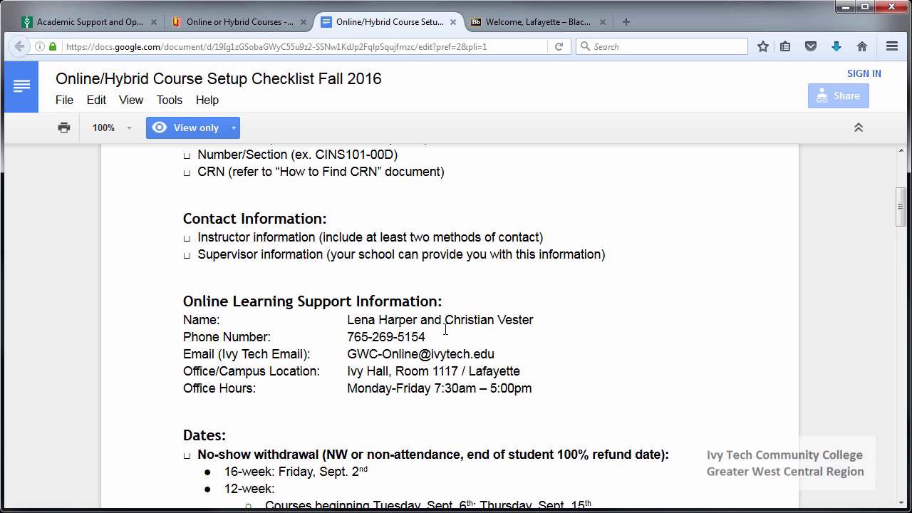
Step: Scroll to the last-day-to-withdraw list, e.g. Saturday, Nov. 12th for 16-week courses
{"action": "scroll", "coordinate": [445, 329], "scroll_direction": "down", "scroll_amount": 5}
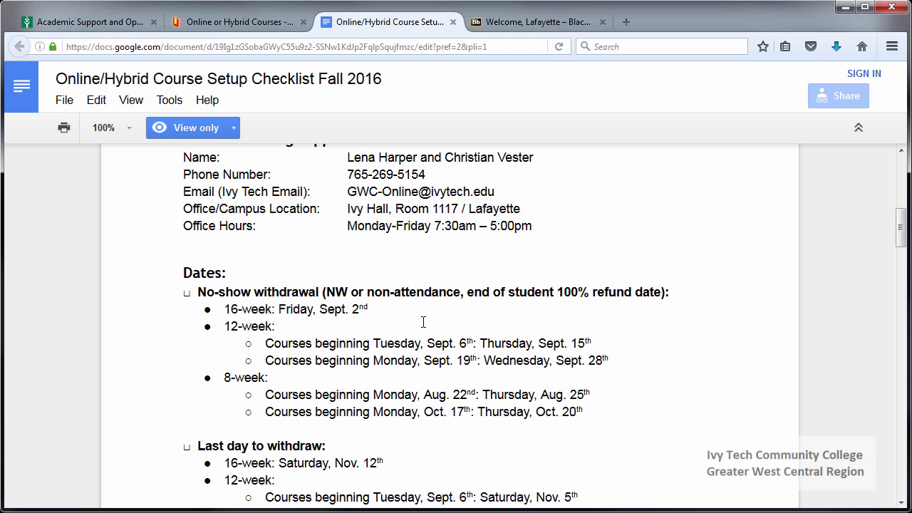
{"action": "scroll", "coordinate": [423, 322], "scroll_direction": "down", "scroll_amount": 3}
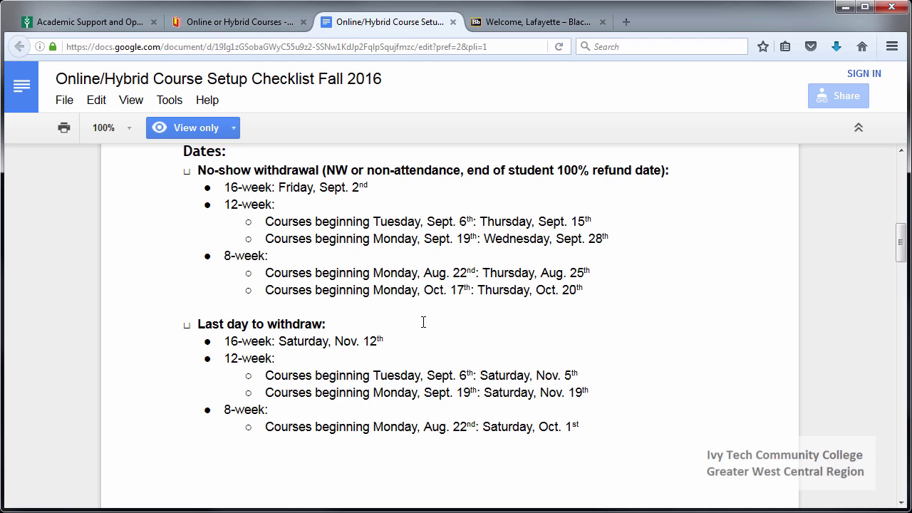
Step: Scroll through Course Calendar and Non-instructional days to the Disability Support Contact section
{"action": "scroll", "coordinate": [424, 322], "scroll_direction": "down", "scroll_amount": 5}
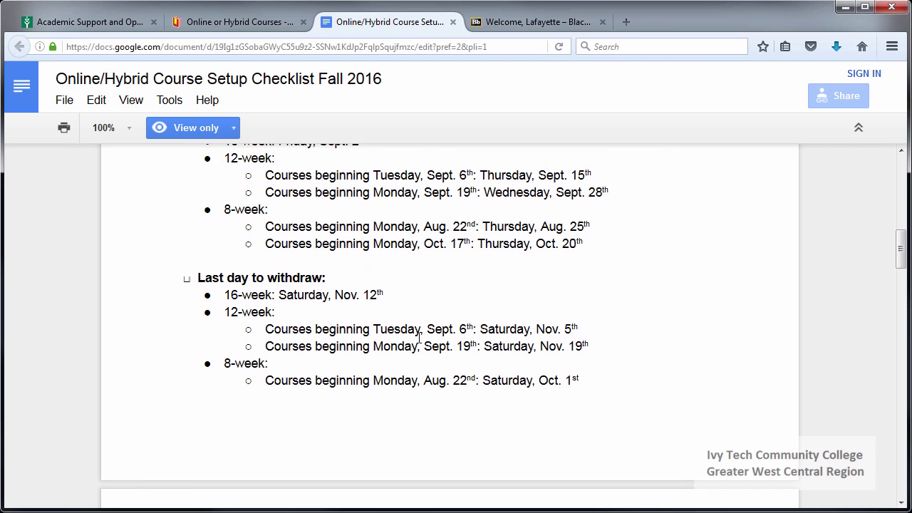
{"action": "scroll", "coordinate": [417, 341], "scroll_direction": "down", "scroll_amount": 3}
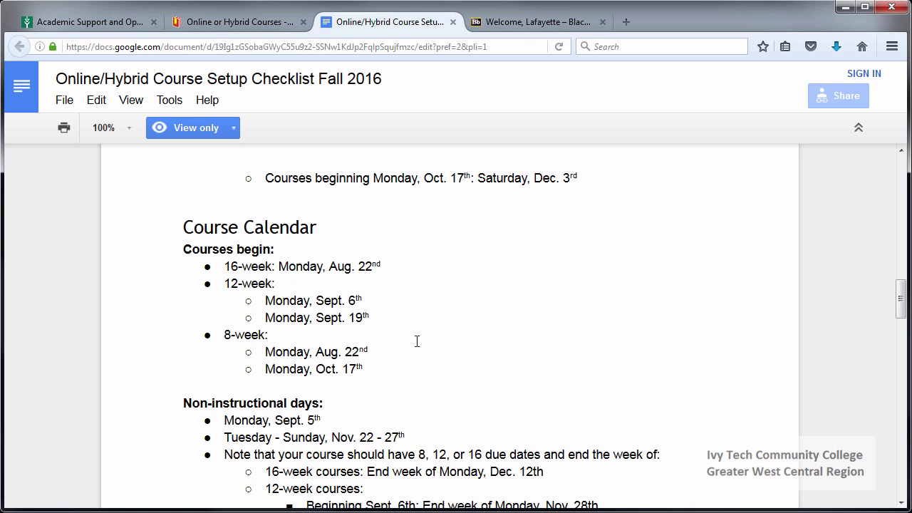
{"action": "scroll", "coordinate": [417, 341], "scroll_direction": "down", "scroll_amount": 8}
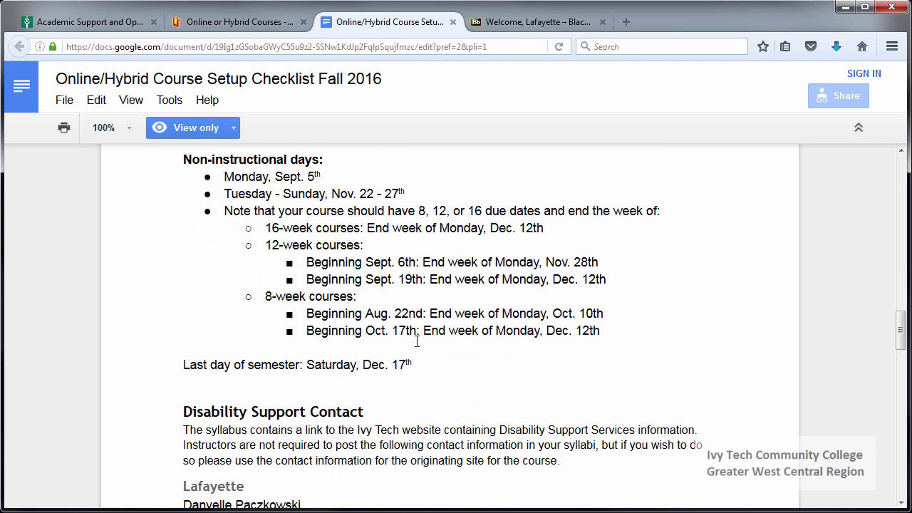
{"action": "scroll", "coordinate": [417, 342], "scroll_direction": "down", "scroll_amount": 3}
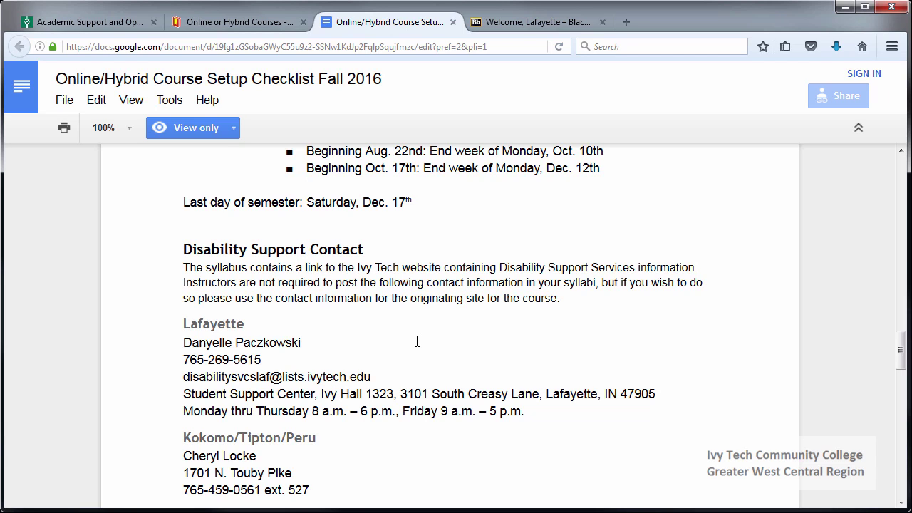
Step: Scroll to the Grade Center item and the closing bit.ly Getting Started link
{"action": "scroll", "coordinate": [417, 341], "scroll_direction": "down", "scroll_amount": 10}
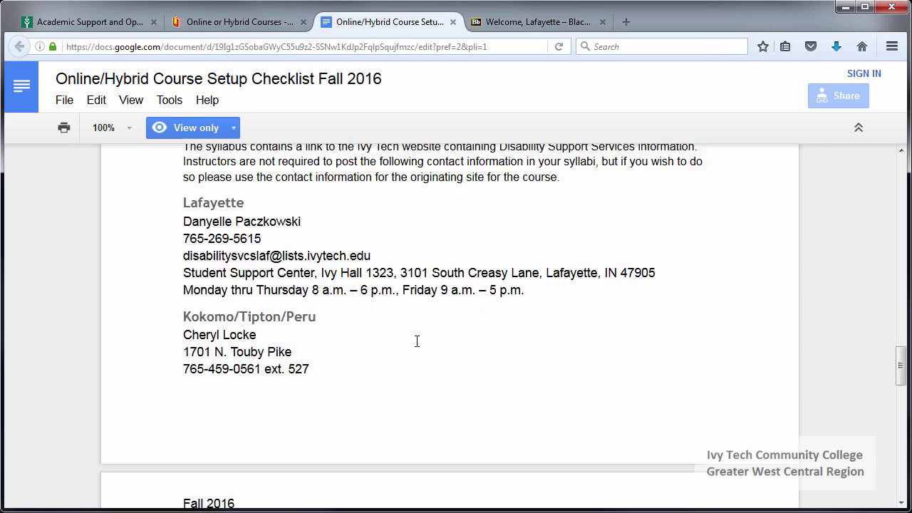
{"action": "scroll", "coordinate": [417, 341], "scroll_direction": "up", "scroll_amount": 1}
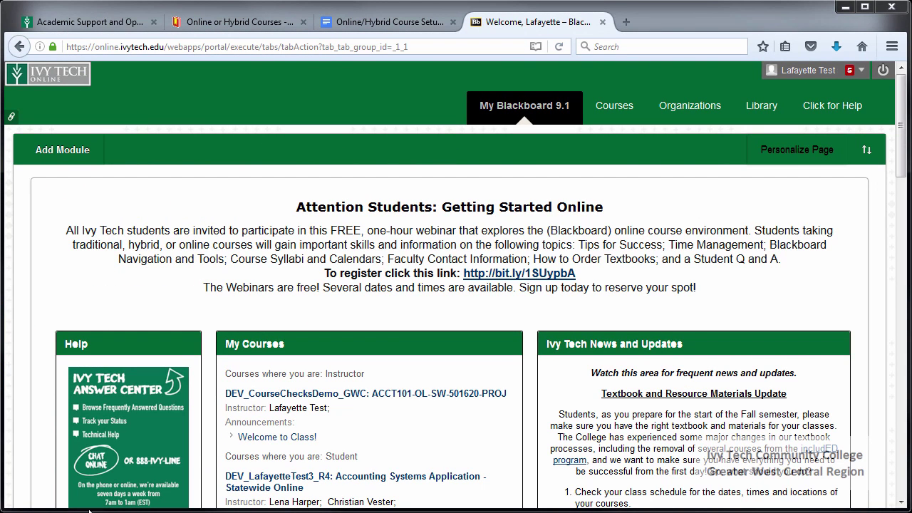
Step: Open the DEV_CourseChecksDemo ACCT101 course under My Courses
{"action": "left_click", "coordinate": [390, 397]}
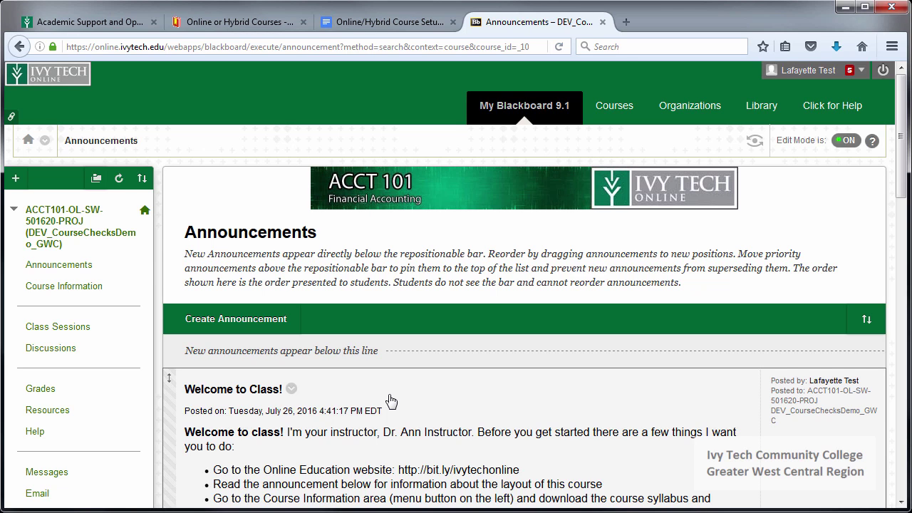
{"action": "scroll", "coordinate": [419, 451], "scroll_direction": "down", "scroll_amount": 3}
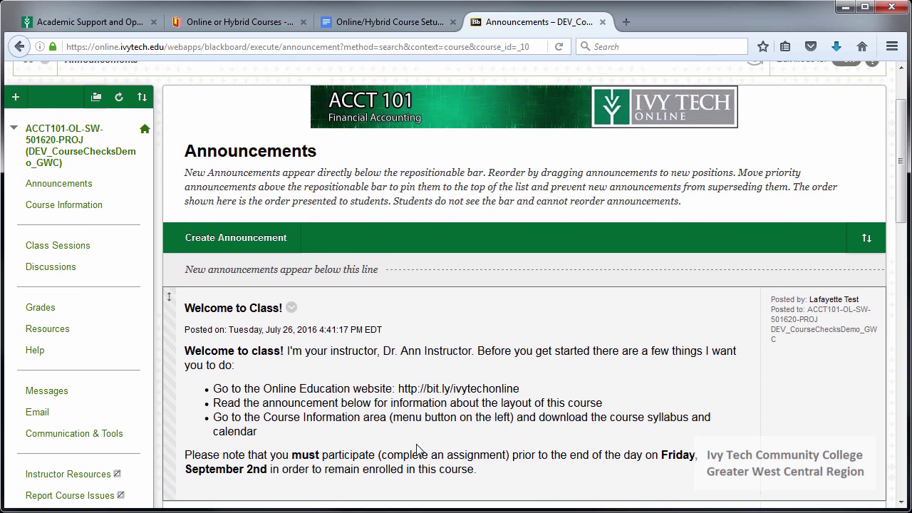
{"action": "scroll", "coordinate": [419, 450], "scroll_direction": "down", "scroll_amount": 2}
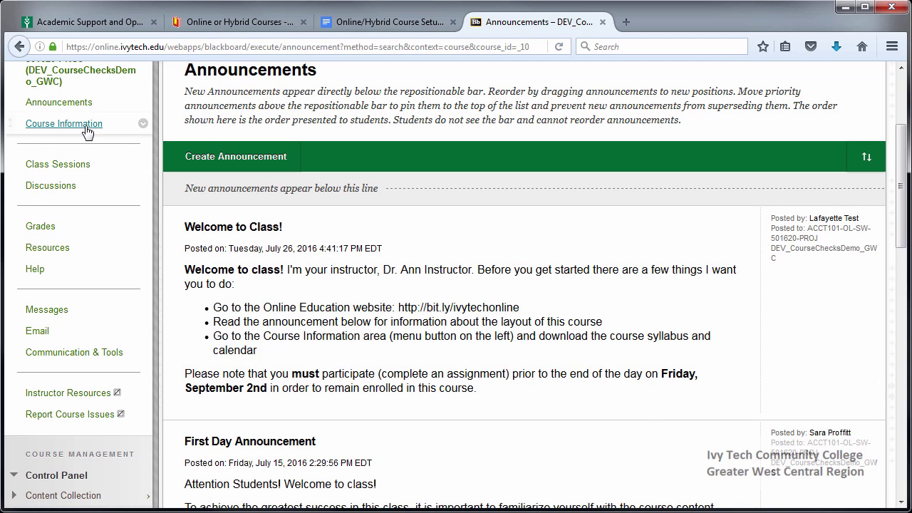
Step: Open the ACCT101 Course Information area and scroll to the Instructor Information item
{"action": "left_click", "coordinate": [87, 133]}
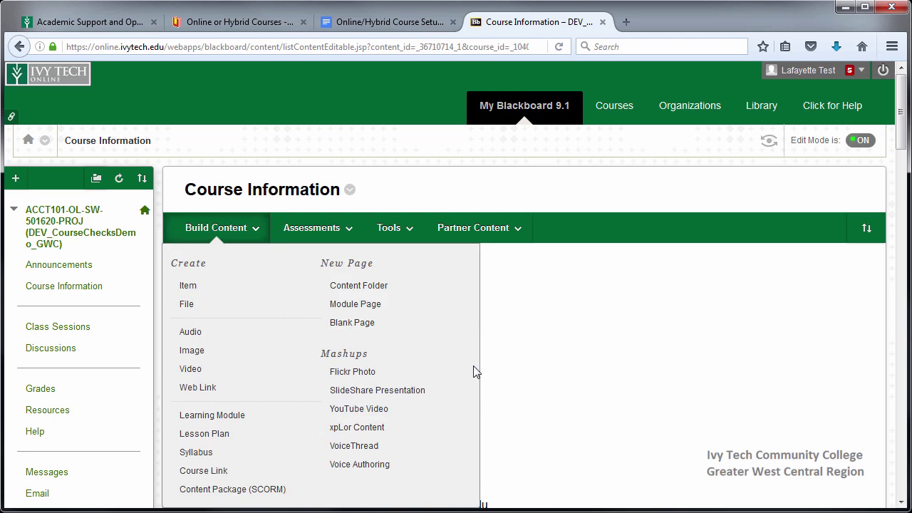
{"action": "scroll", "coordinate": [560, 371], "scroll_direction": "down", "scroll_amount": 2}
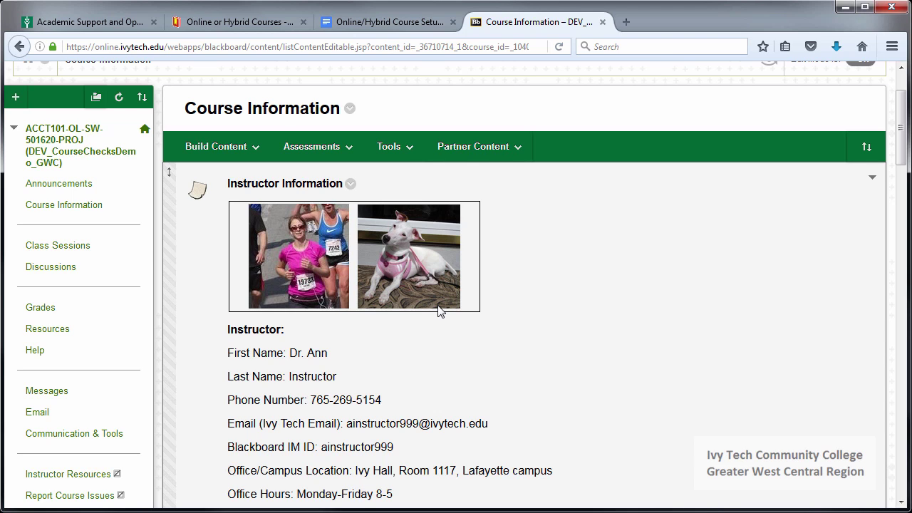
{"action": "scroll", "coordinate": [485, 347], "scroll_direction": "down", "scroll_amount": 3}
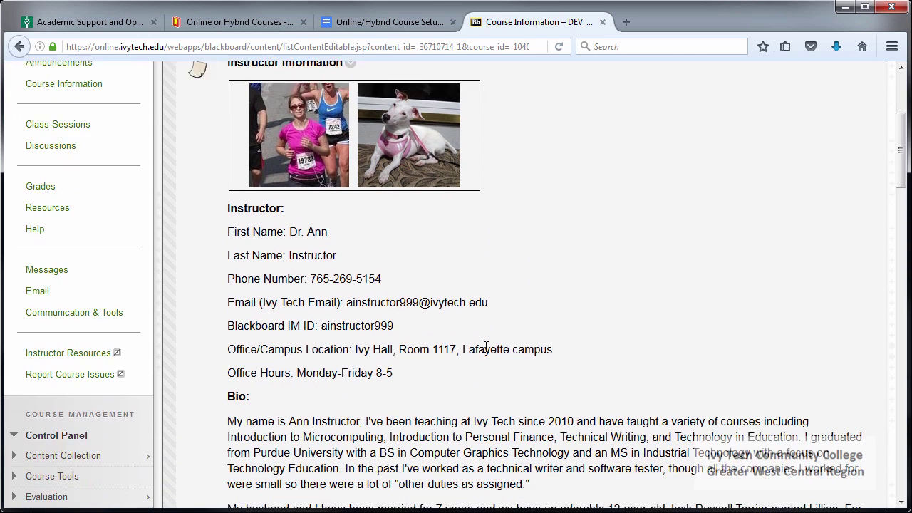
{"action": "scroll", "coordinate": [485, 347], "scroll_direction": "down", "scroll_amount": 1}
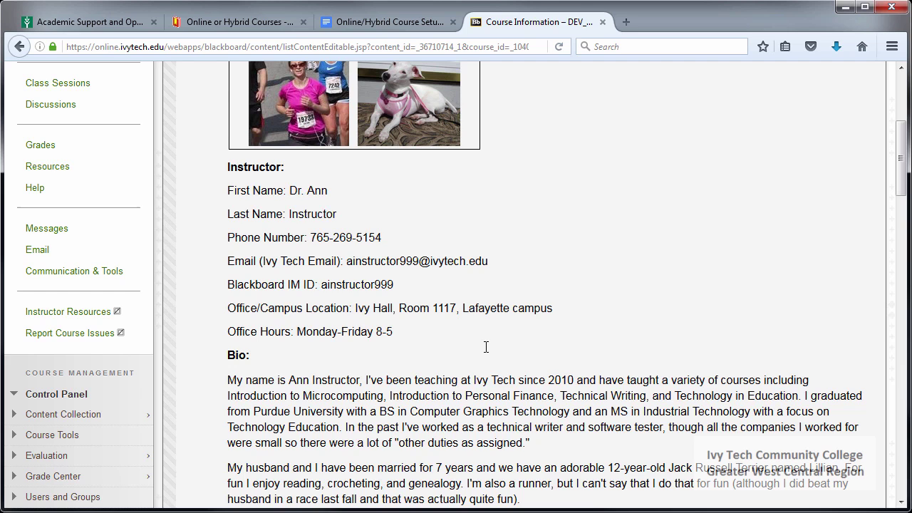
{"action": "scroll", "coordinate": [486, 349], "scroll_direction": "down", "scroll_amount": 1}
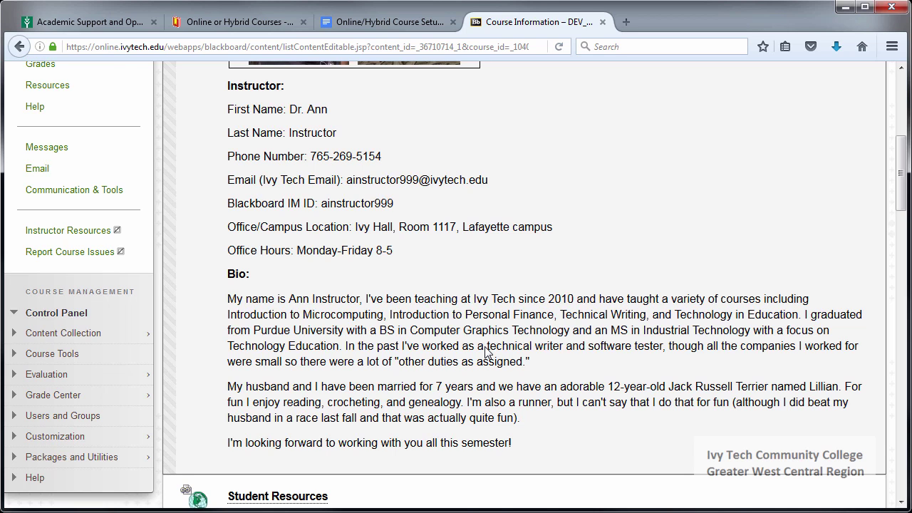
{"action": "scroll", "coordinate": [492, 334], "scroll_direction": "down", "scroll_amount": 10}
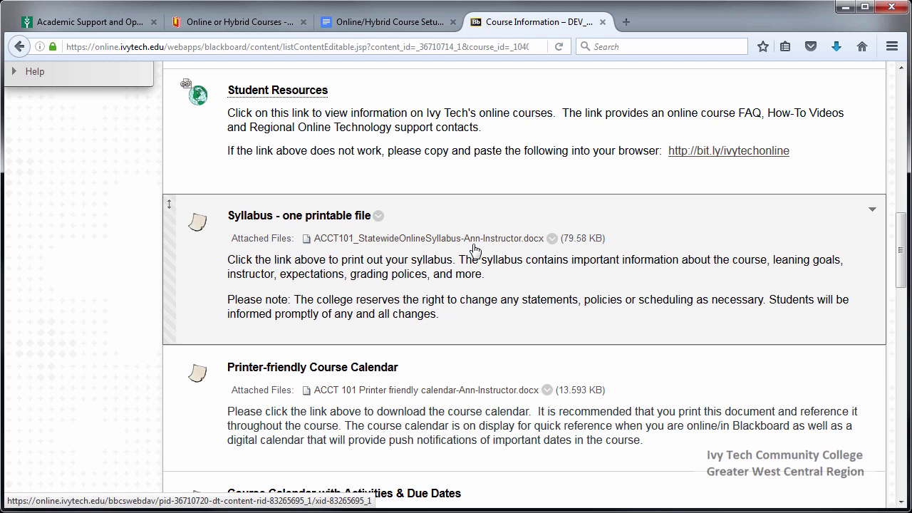
Step: Download the ACCT101 syllabus .docx under 'Syllabus - one printable file' and open it in Word
{"action": "left_click", "coordinate": [476, 239]}
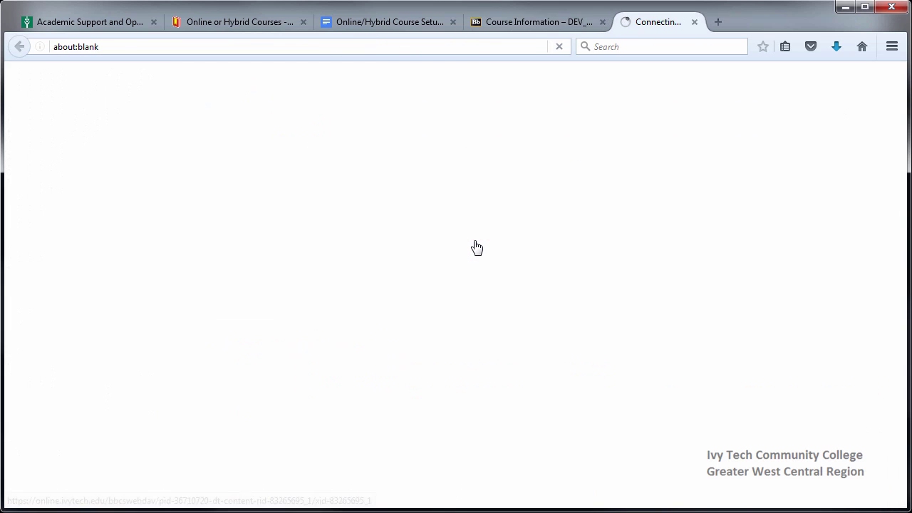
{"action": "left_click", "coordinate": [434, 362]}
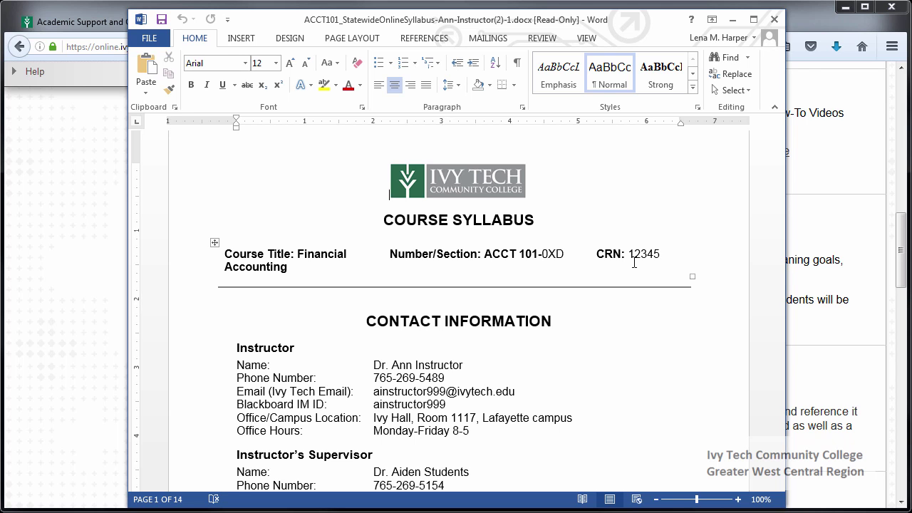
{"action": "left_click", "coordinate": [525, 393]}
{"action": "scroll", "coordinate": [525, 392], "scroll_direction": "down", "scroll_amount": 4}
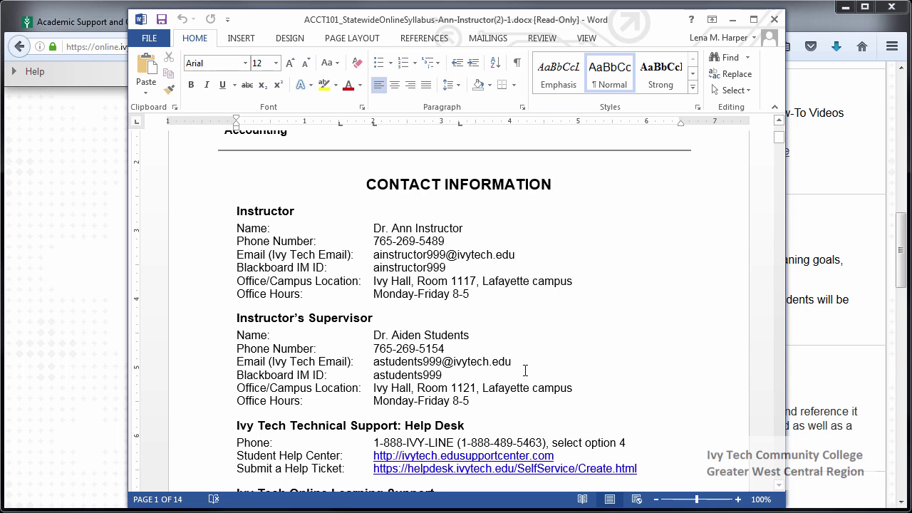
{"action": "scroll", "coordinate": [525, 370], "scroll_direction": "down", "scroll_amount": 5}
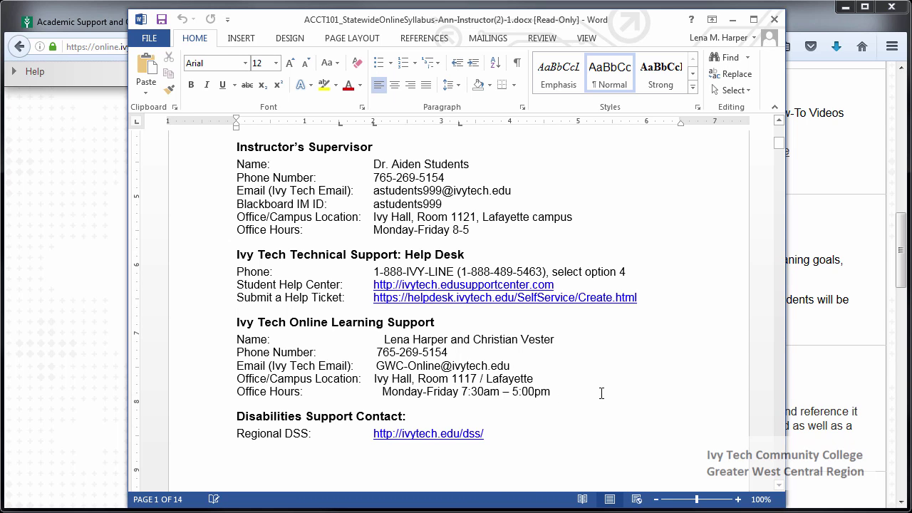
{"action": "scroll", "coordinate": [601, 395], "scroll_direction": "down", "scroll_amount": 3}
{"action": "scroll", "coordinate": [599, 405], "scroll_direction": "down", "scroll_amount": 20}
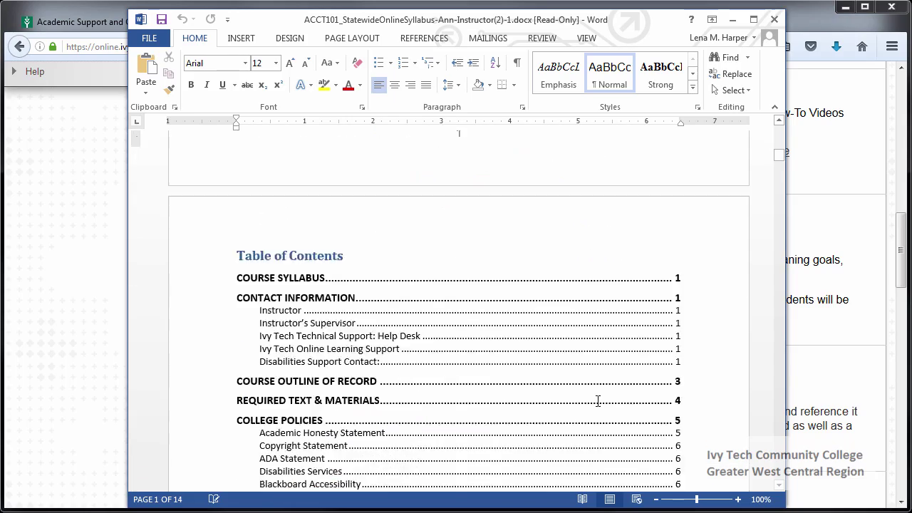
{"action": "scroll", "coordinate": [598, 406], "scroll_direction": "down", "scroll_amount": 20}
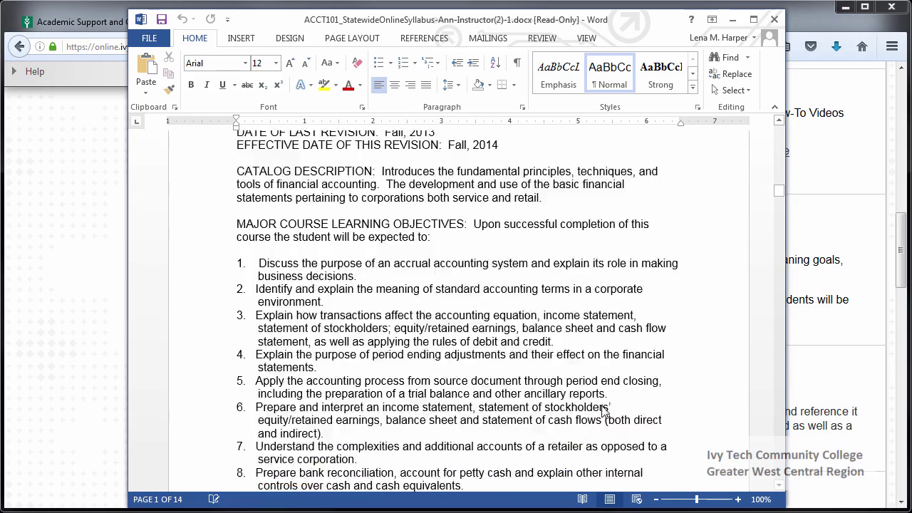
{"action": "scroll", "coordinate": [601, 410], "scroll_direction": "down", "scroll_amount": 20}
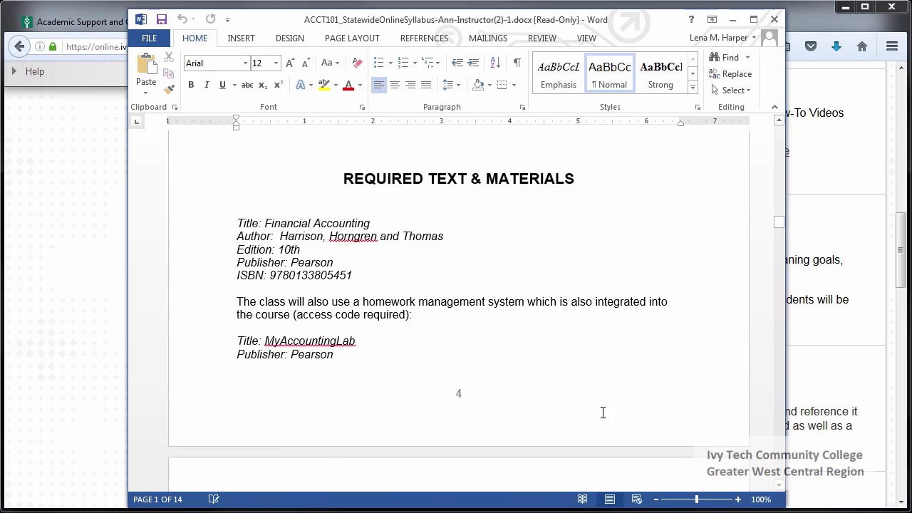
{"action": "scroll", "coordinate": [602, 411], "scroll_direction": "down", "scroll_amount": 18}
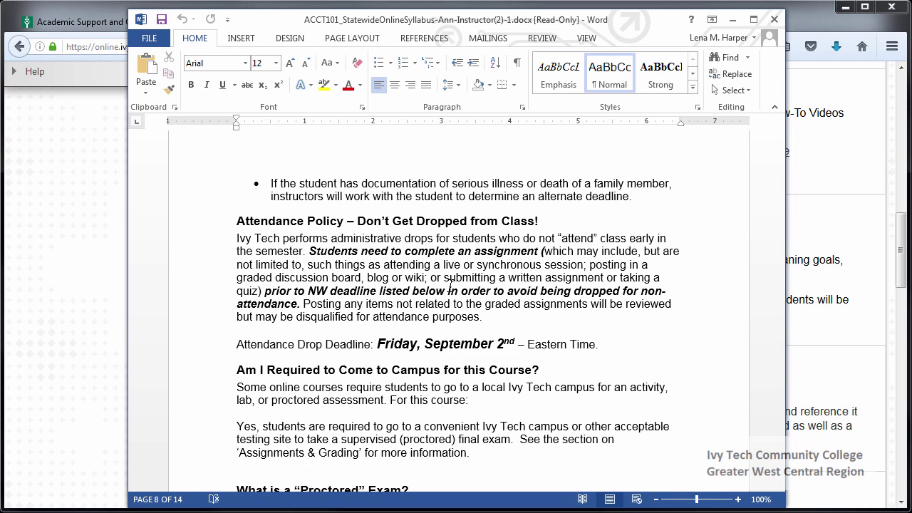
{"action": "scroll", "coordinate": [450, 285], "scroll_direction": "down", "scroll_amount": 2}
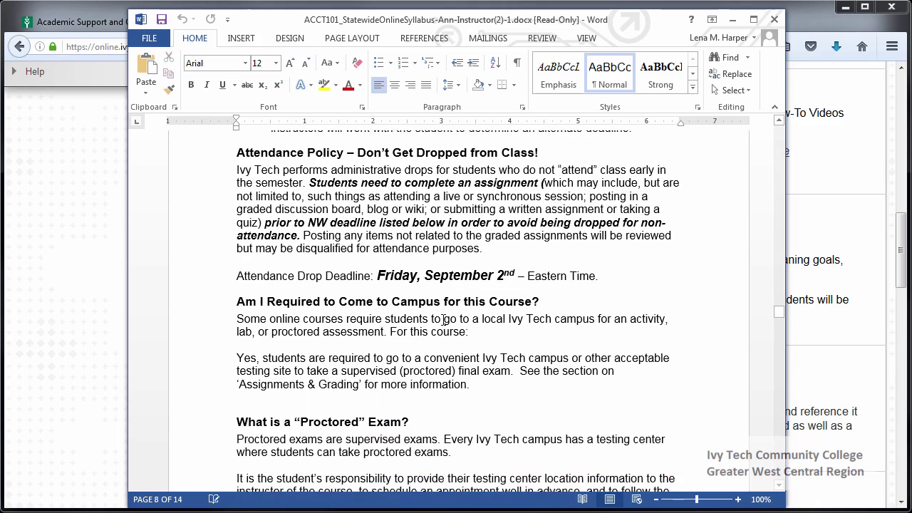
{"action": "scroll", "coordinate": [442, 314], "scroll_direction": "down", "scroll_amount": 6}
{"action": "scroll", "coordinate": [443, 322], "scroll_direction": "down", "scroll_amount": 10}
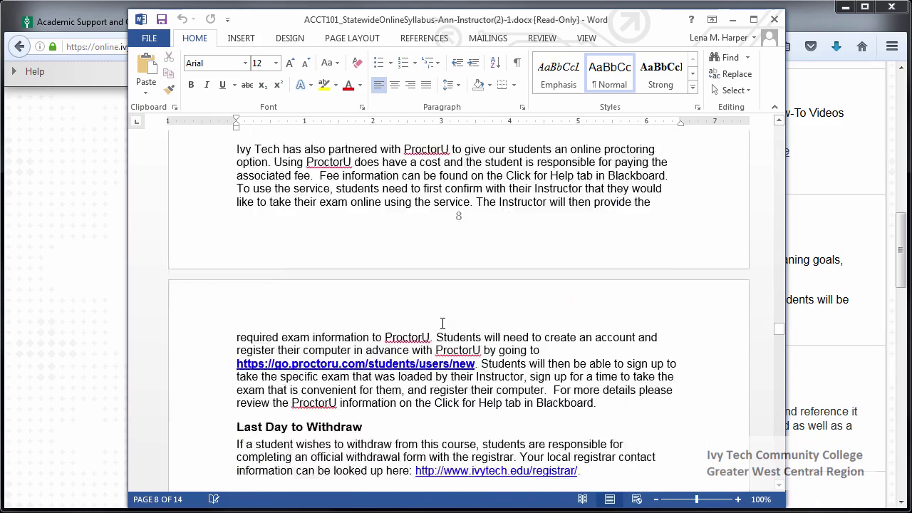
{"action": "scroll", "coordinate": [442, 322], "scroll_direction": "down", "scroll_amount": 1}
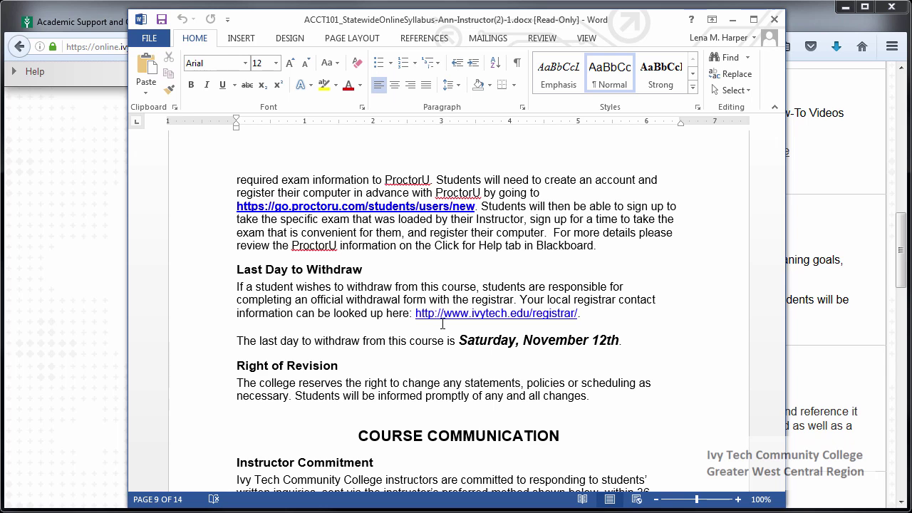
{"action": "scroll", "coordinate": [466, 338], "scroll_direction": "down", "scroll_amount": 4}
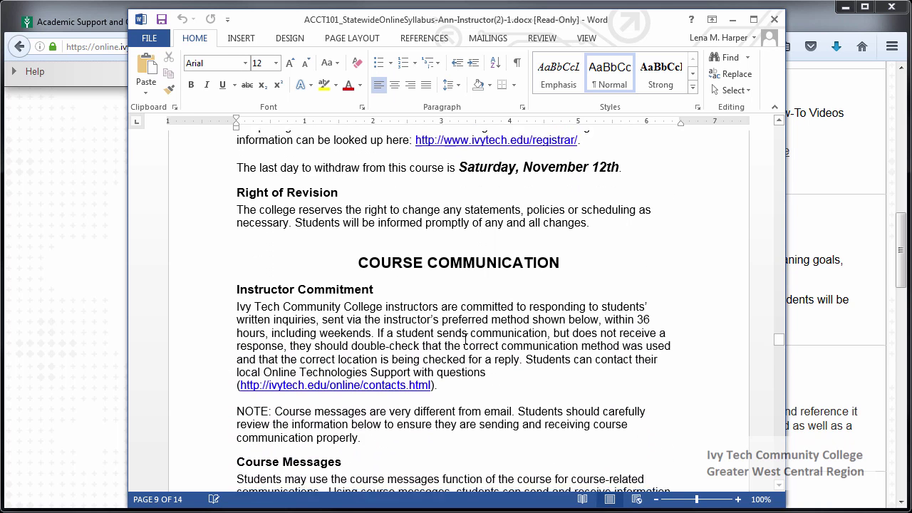
{"action": "scroll", "coordinate": [467, 338], "scroll_direction": "down", "scroll_amount": 1}
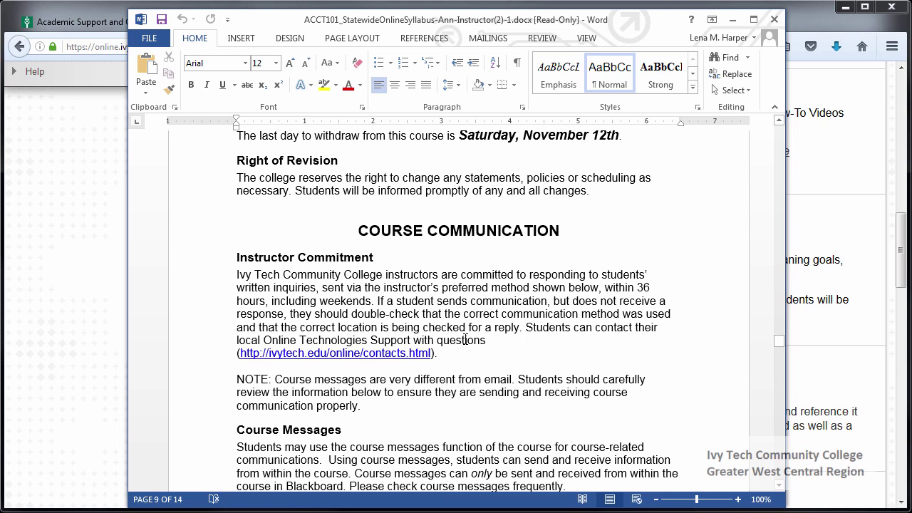
{"action": "scroll", "coordinate": [465, 340], "scroll_direction": "down", "scroll_amount": 2}
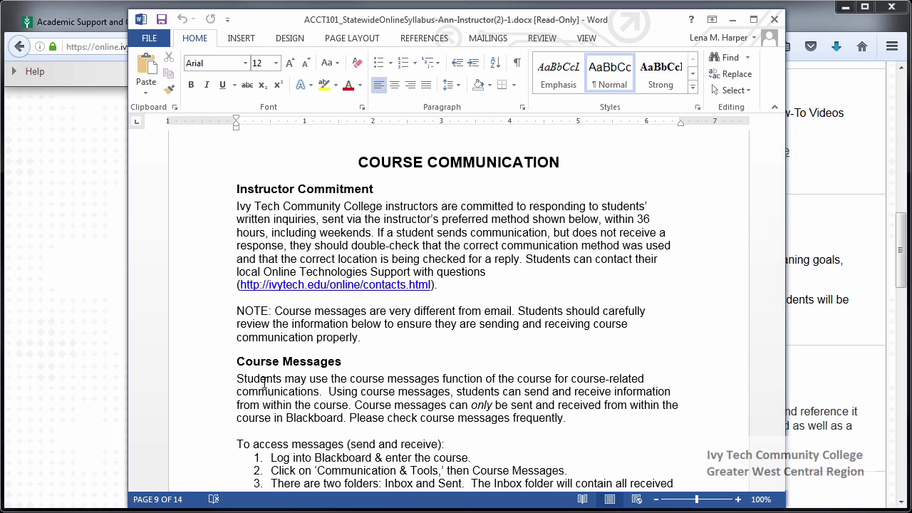
{"action": "scroll", "coordinate": [263, 383], "scroll_direction": "down", "scroll_amount": 3}
{"action": "scroll", "coordinate": [264, 382], "scroll_direction": "down", "scroll_amount": 12}
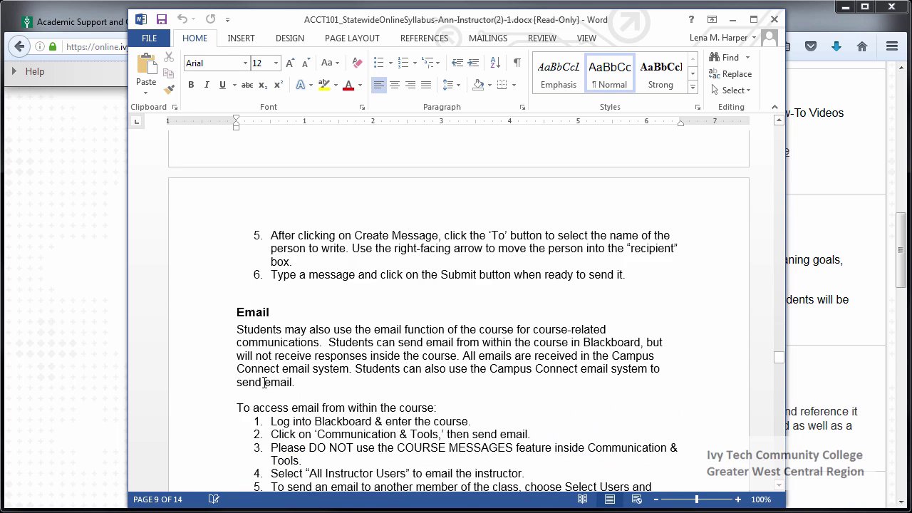
{"action": "scroll", "coordinate": [264, 383], "scroll_direction": "down", "scroll_amount": 3}
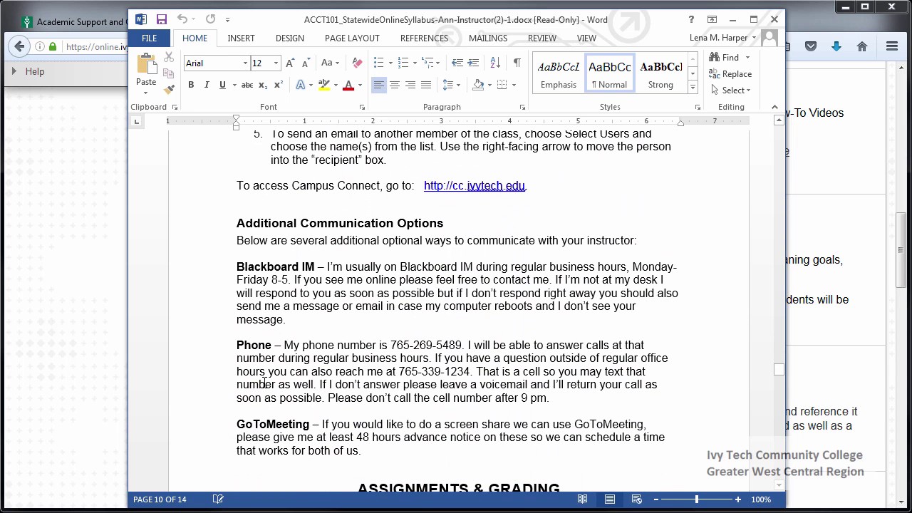
{"action": "scroll", "coordinate": [264, 383], "scroll_direction": "down", "scroll_amount": 1}
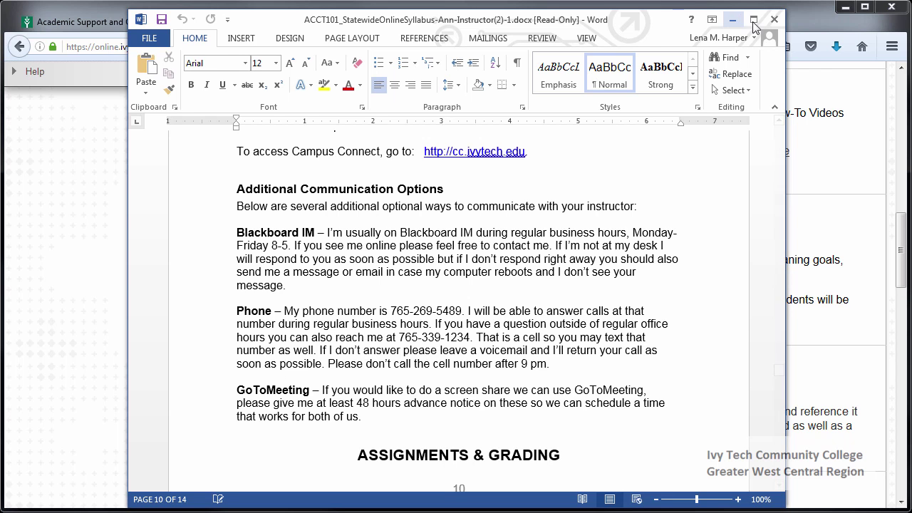
Step: Close the syllabus window and request the Printer-friendly Course Calendar .docx from Blackboard
{"action": "left_click", "coordinate": [776, 21]}
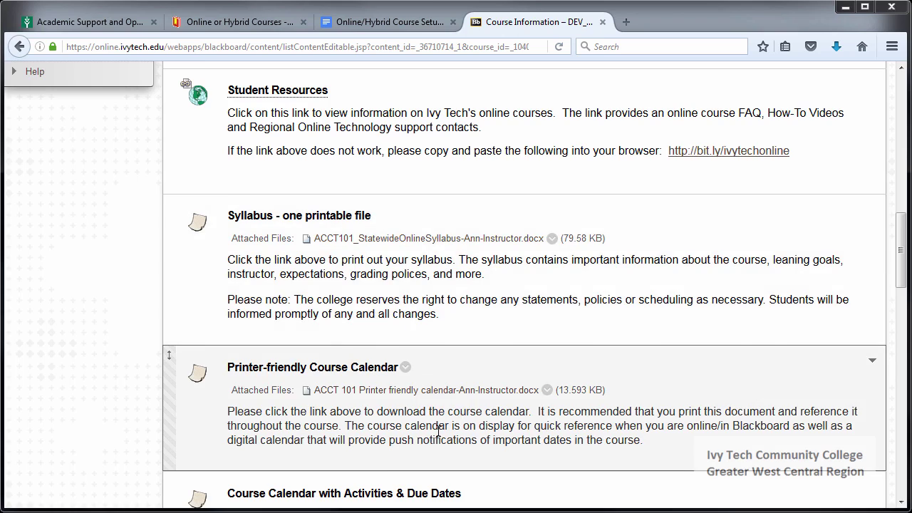
{"action": "scroll", "coordinate": [441, 430], "scroll_direction": "down", "scroll_amount": 3}
{"action": "scroll", "coordinate": [441, 430], "scroll_direction": "down", "scroll_amount": 5}
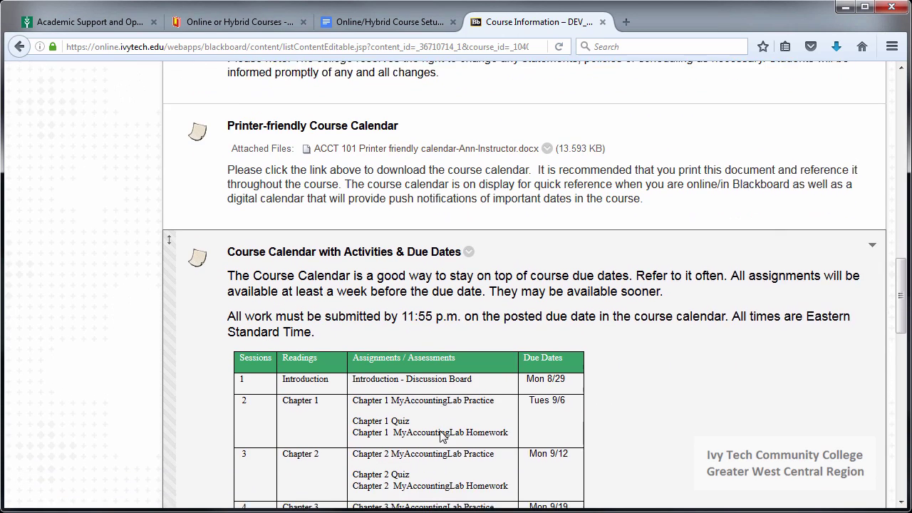
{"action": "scroll", "coordinate": [457, 142], "scroll_direction": "up", "scroll_amount": 1}
{"action": "scroll", "coordinate": [456, 142], "scroll_direction": "up", "scroll_amount": 2}
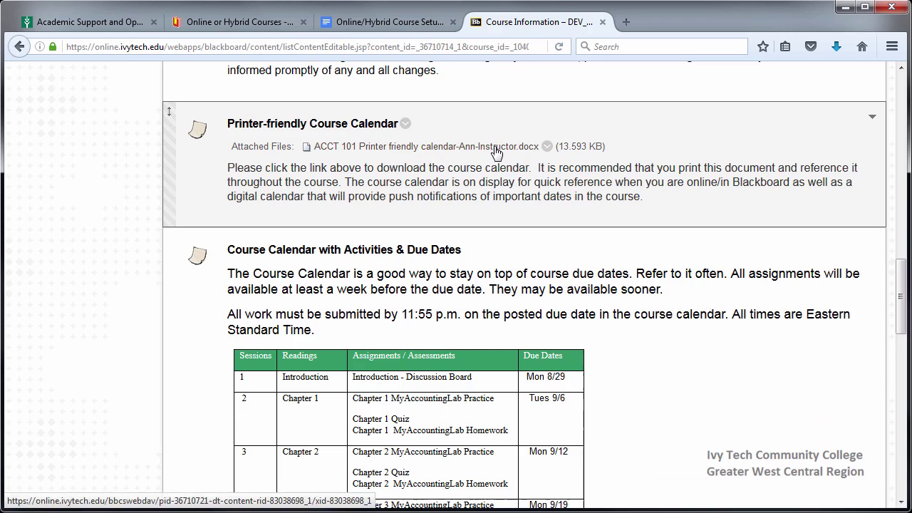
{"action": "left_click", "coordinate": [498, 149]}
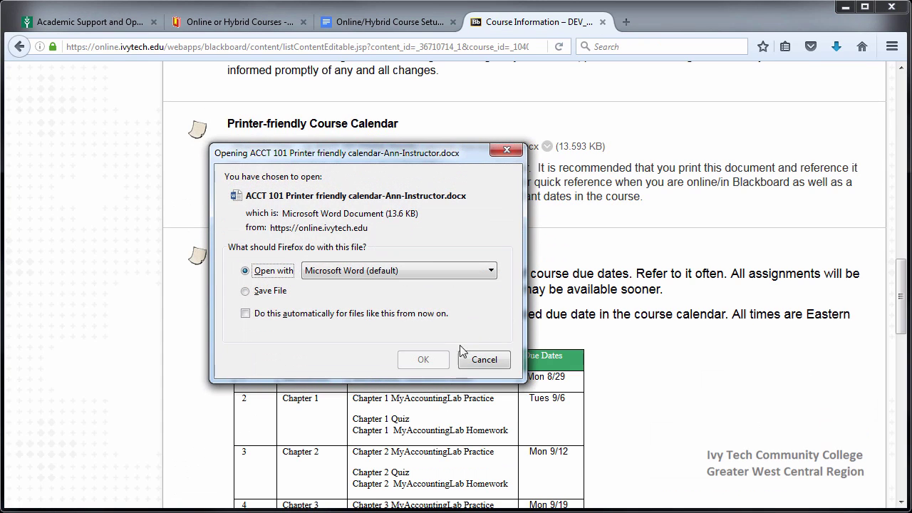
Step: Open the calendar read-only in Word and review the Schedule of Activities through session 13
{"action": "left_click", "coordinate": [433, 362]}
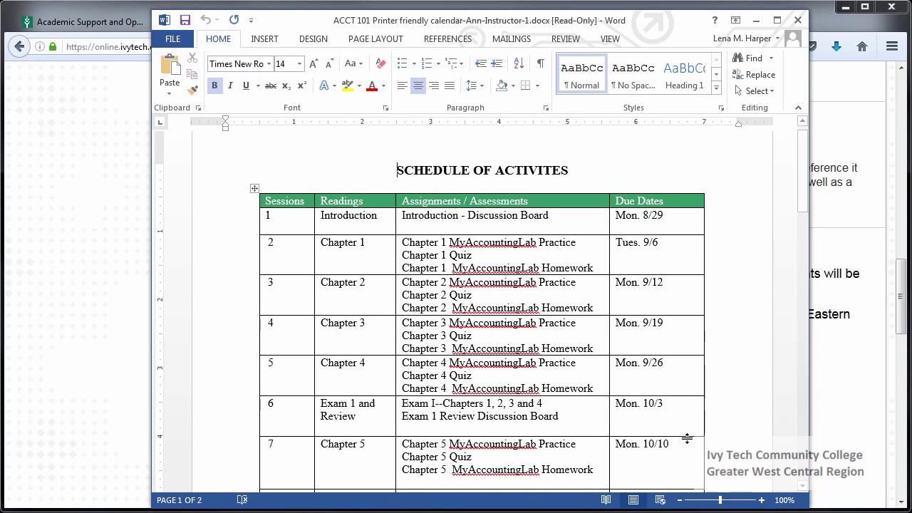
{"action": "left_click", "coordinate": [678, 242]}
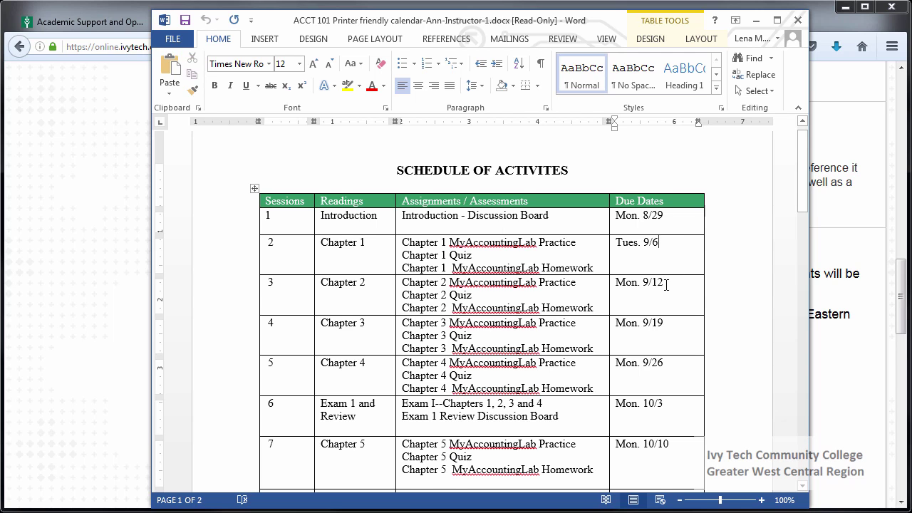
{"action": "scroll", "coordinate": [663, 293], "scroll_direction": "down", "scroll_amount": 3}
{"action": "scroll", "coordinate": [663, 292], "scroll_direction": "down", "scroll_amount": 10}
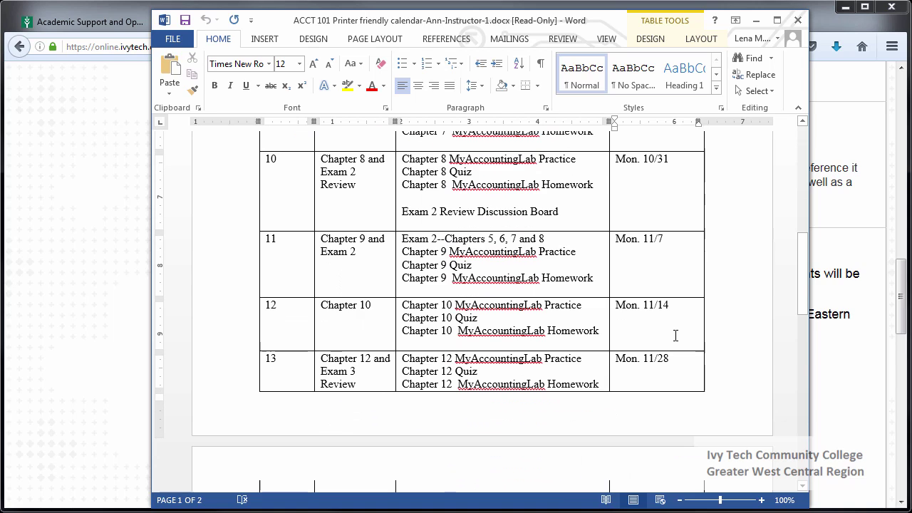